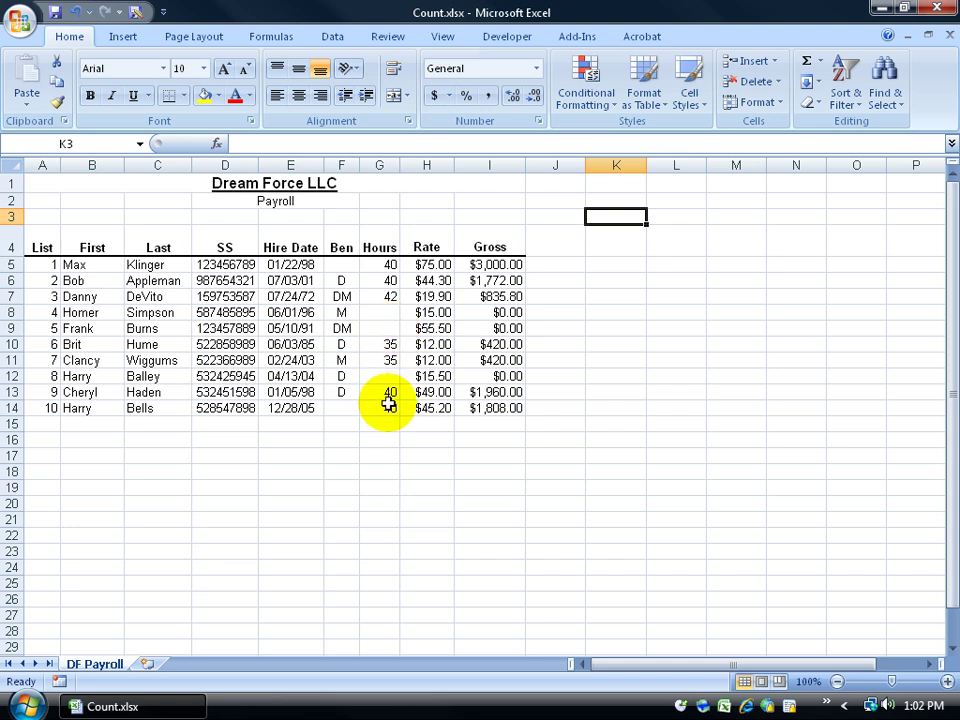
pyautogui.click(380, 312)
pyautogui.click(380, 330)
pyautogui.click(378, 376)
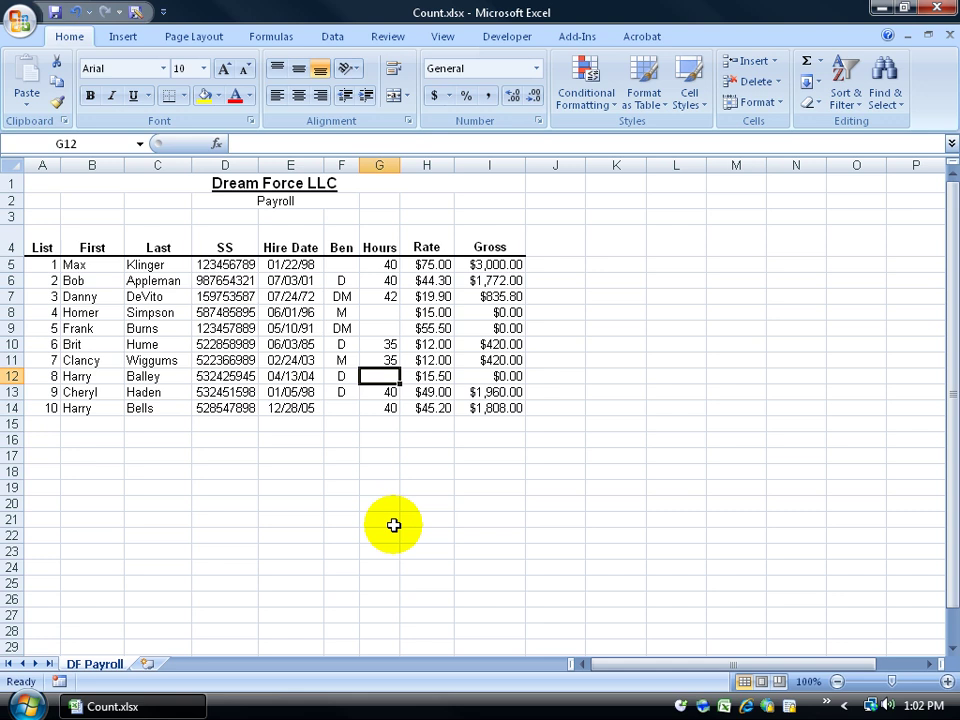
# Enter the label "Count (count up all cells with a #)" in cell K3
pyautogui.click(598, 216)
pyautogui.write('Cou')
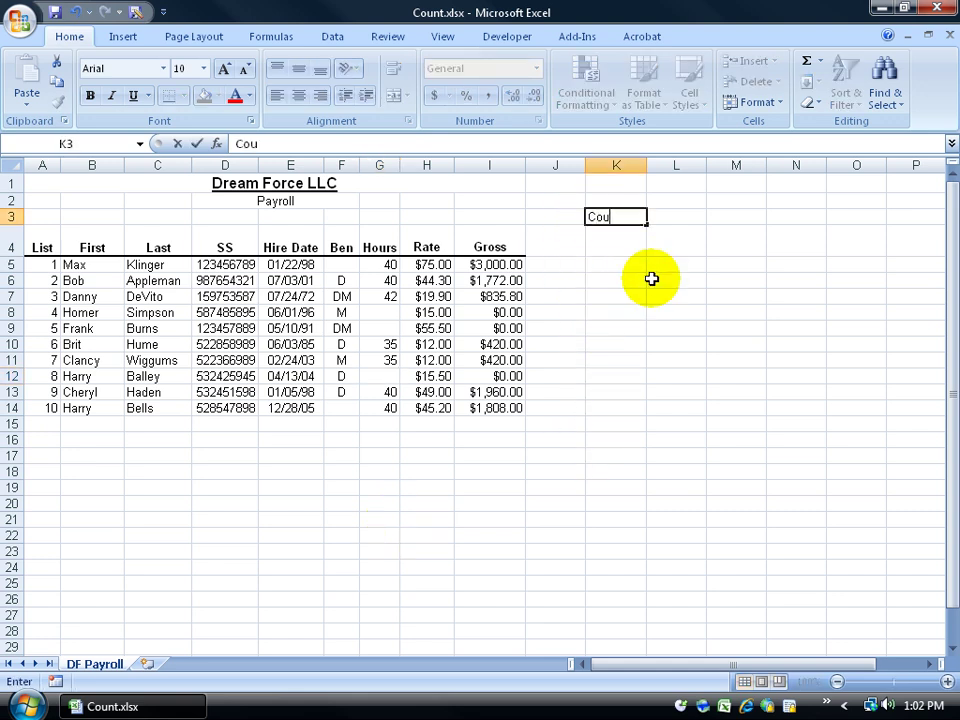
pyautogui.write('nt (count up all cells with a ')
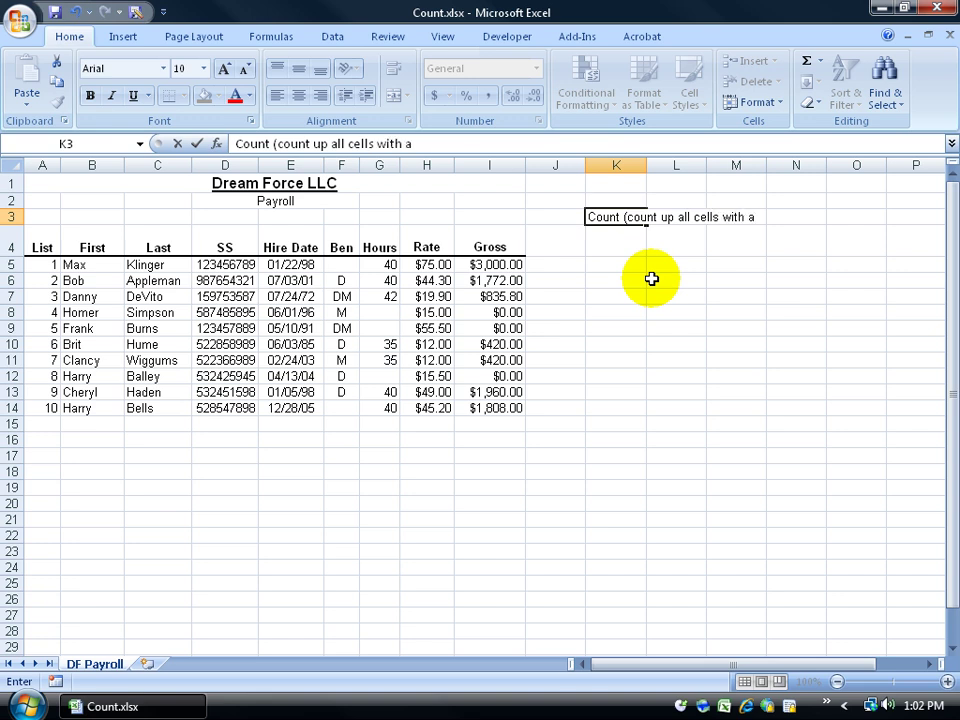
pyautogui.write('#)')
pyautogui.press('Return')
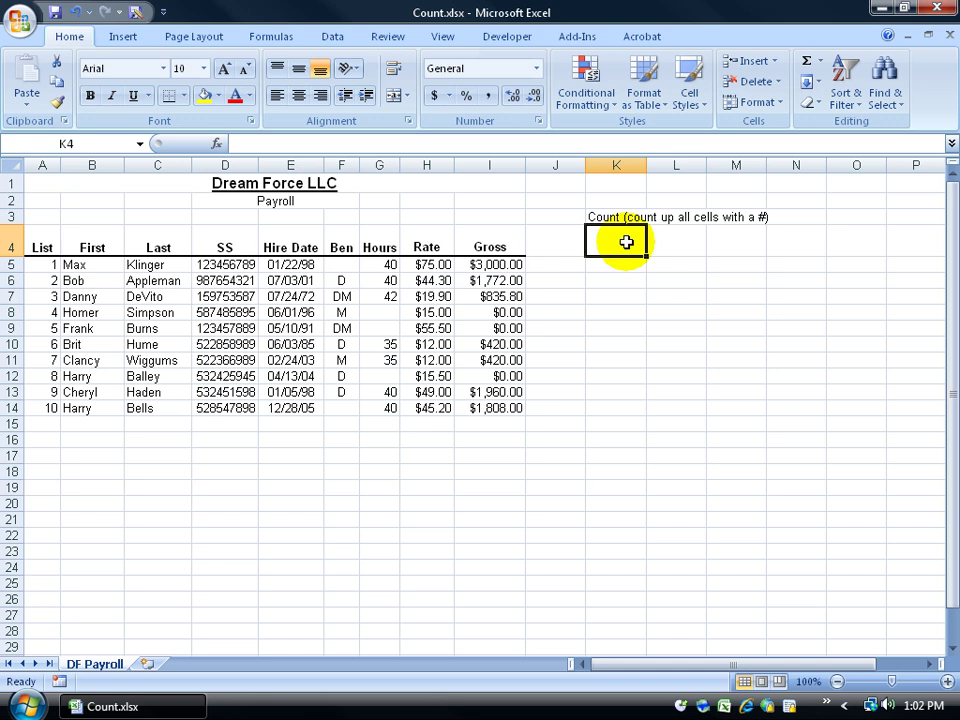
# Count the numeric entries in the Hours column with a COUNT formula over G5:G14 in cell K4
pyautogui.write('=')
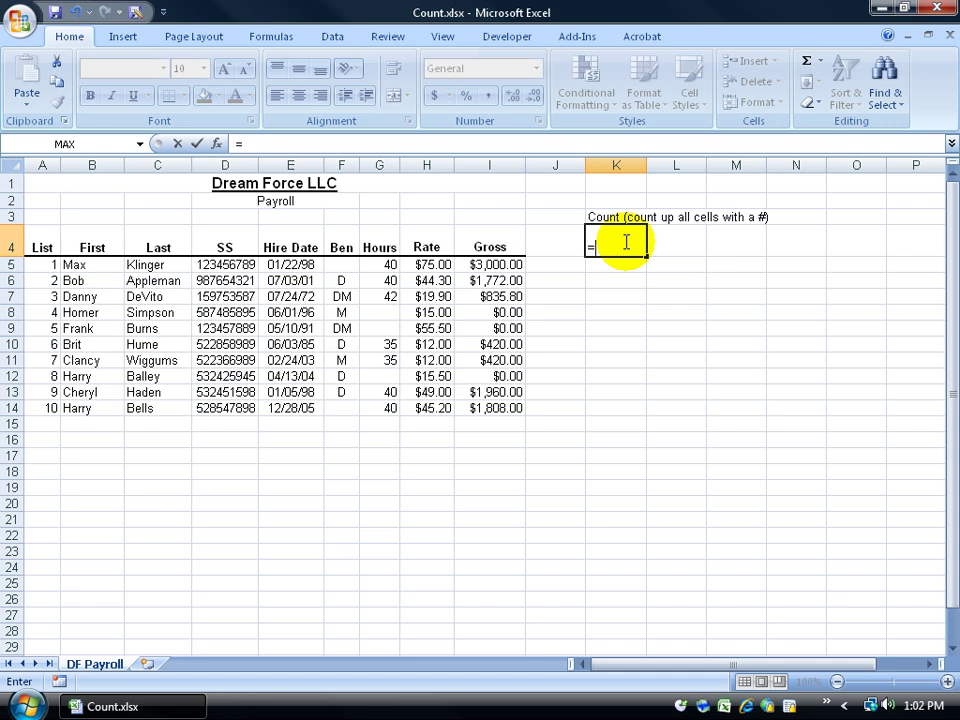
pyautogui.write('c')
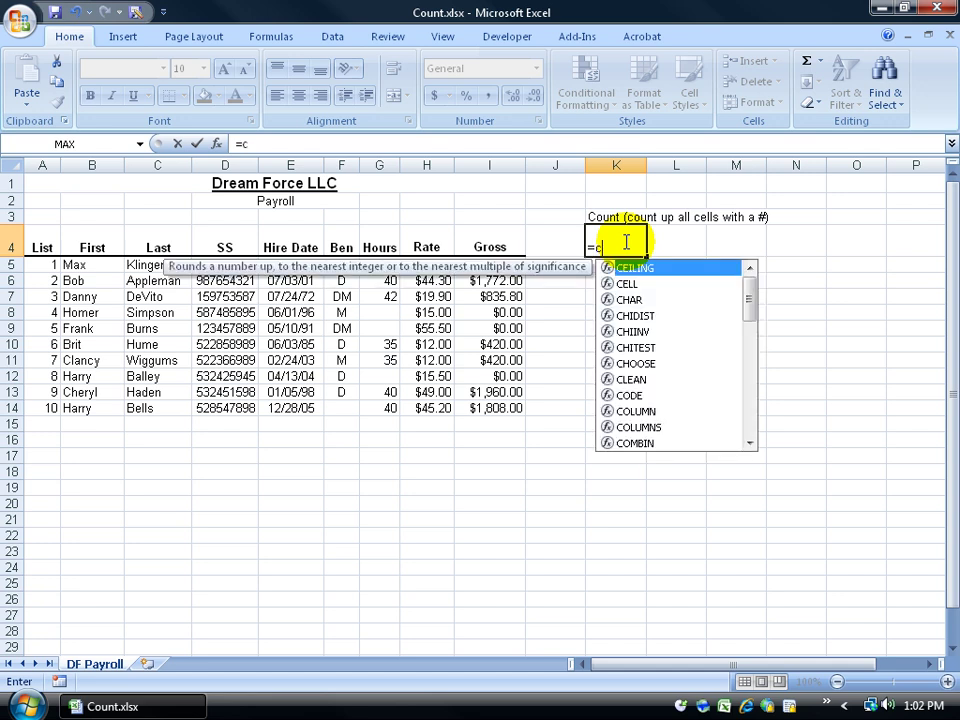
pyautogui.write('ou')
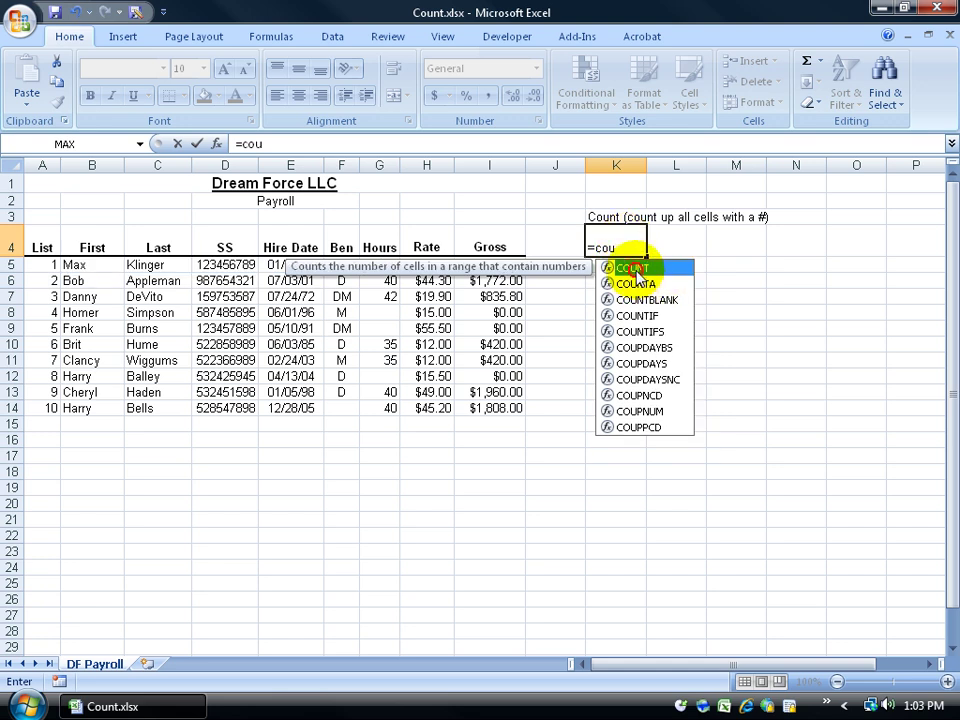
pyautogui.doubleClick(634, 269)
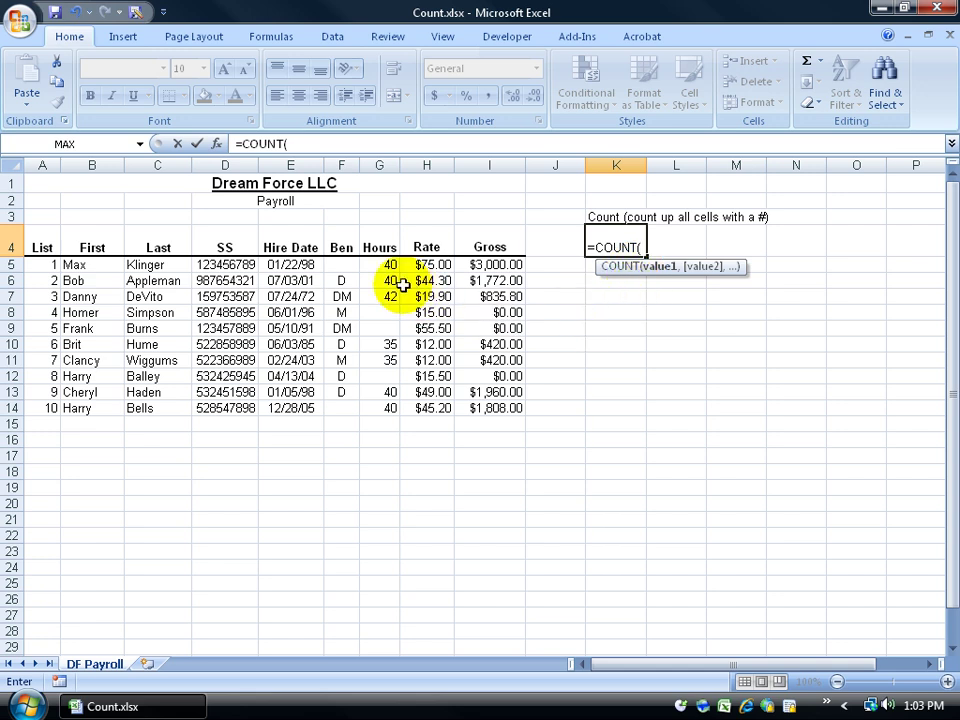
pyautogui.moveTo(386, 264); pyautogui.dragTo(390, 406)
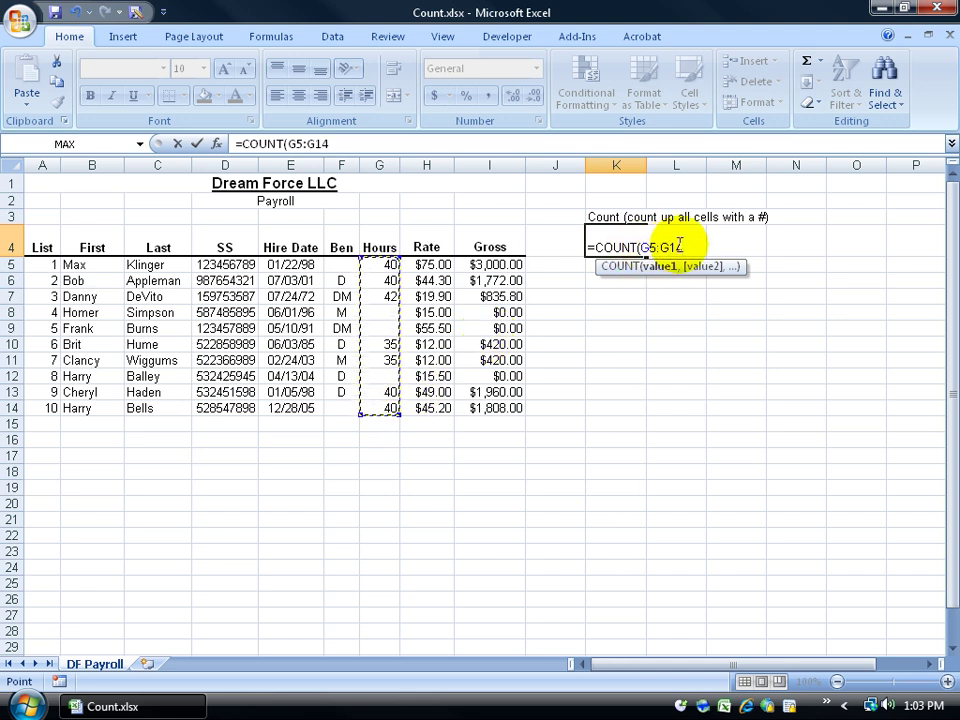
pyautogui.press('Return')
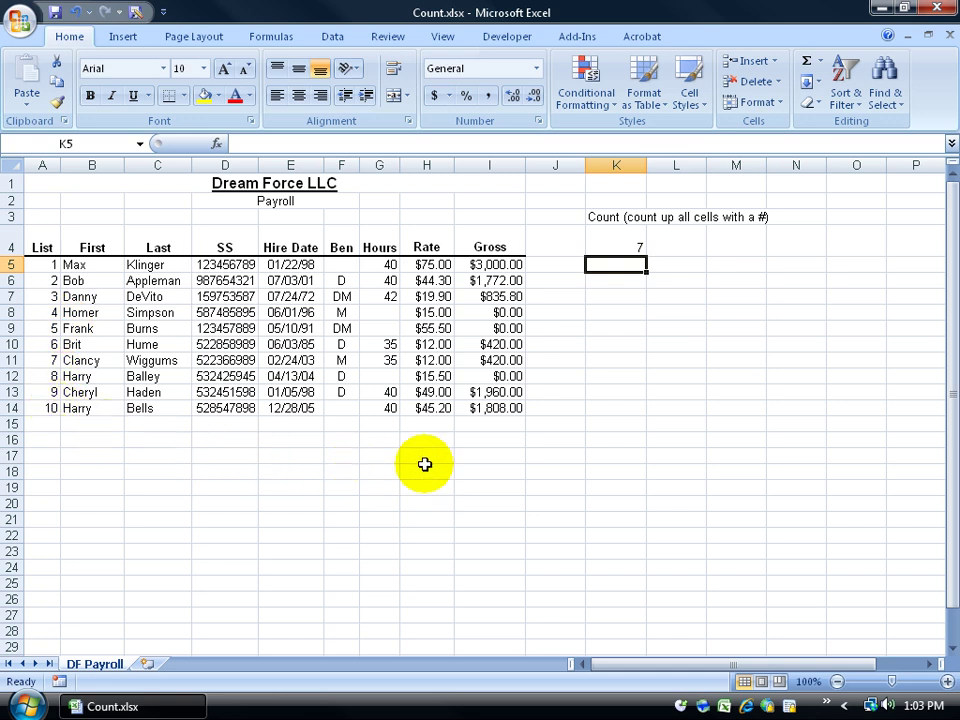
pyautogui.click(380, 376)
pyautogui.click(388, 328)
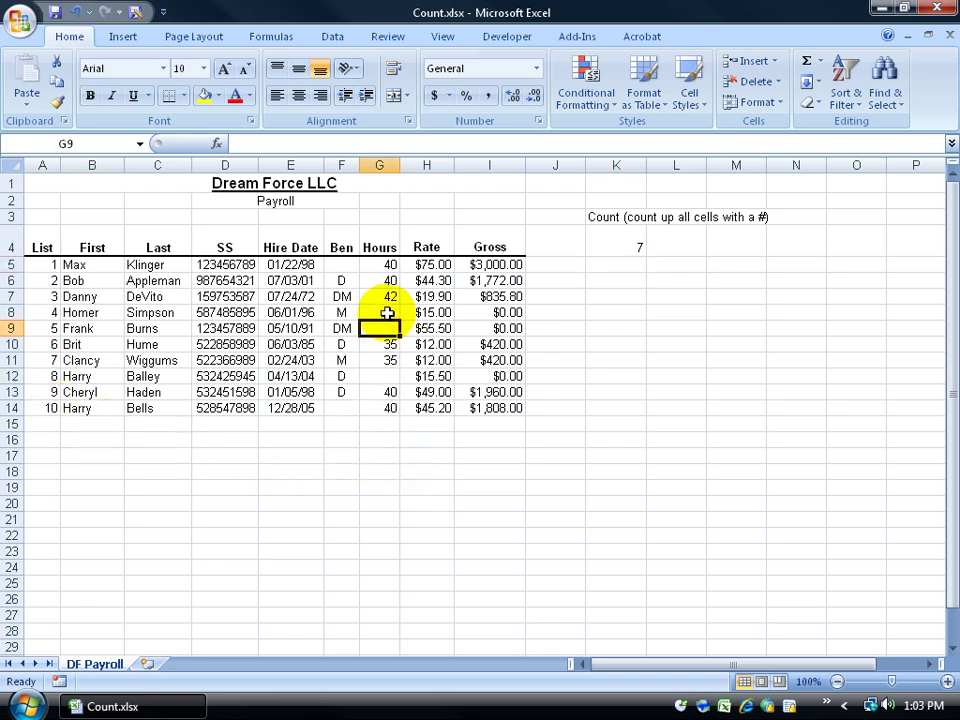
pyautogui.click(386, 313)
pyautogui.moveTo(386, 266); pyautogui.dragTo(387, 410)
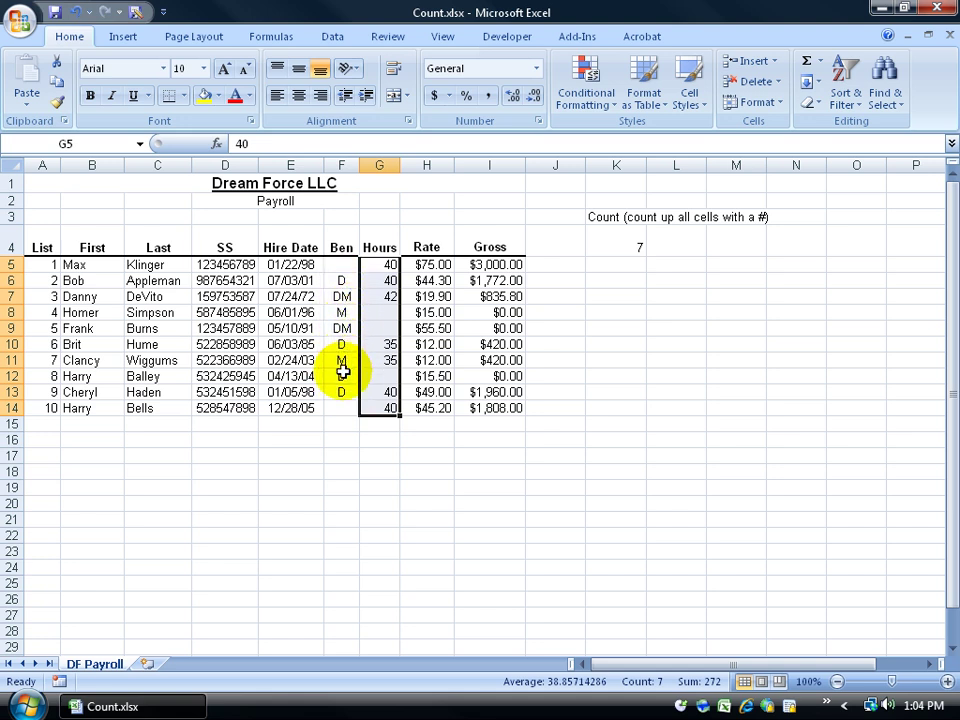
# Enter the label "CountA (counts cells that are NOT empty)" in cell K8
pyautogui.click(628, 311)
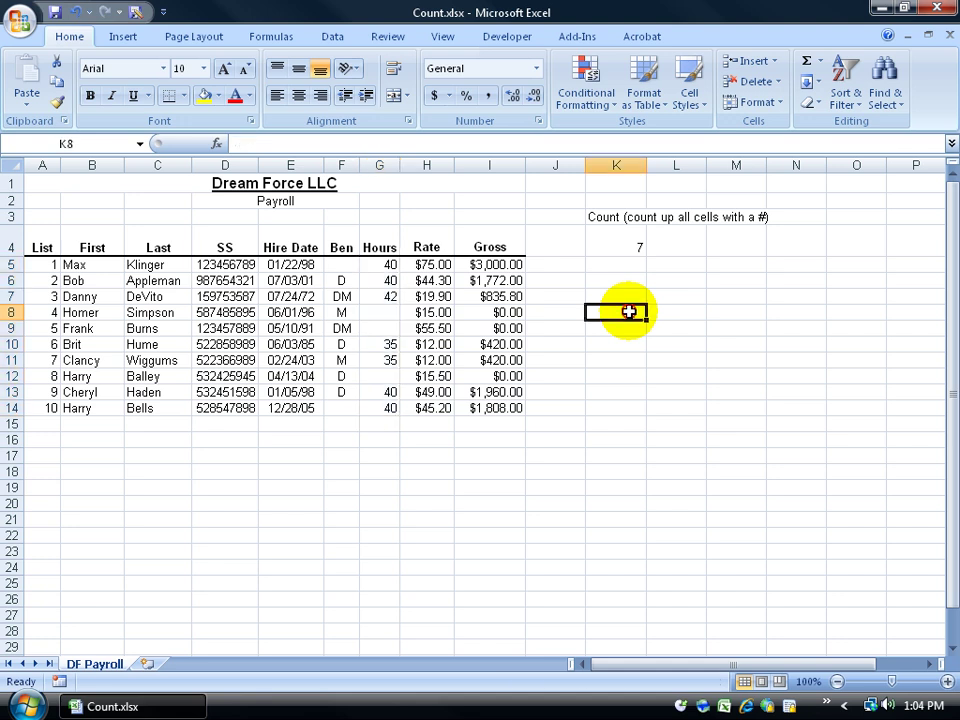
pyautogui.write('Count')
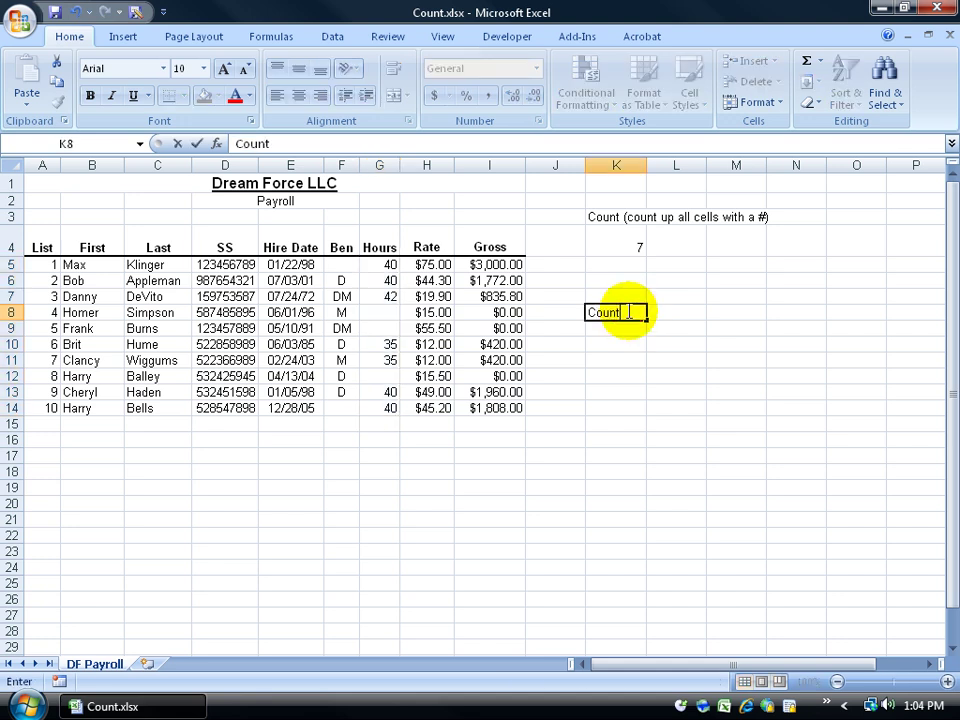
pyautogui.write('A (counts cell')
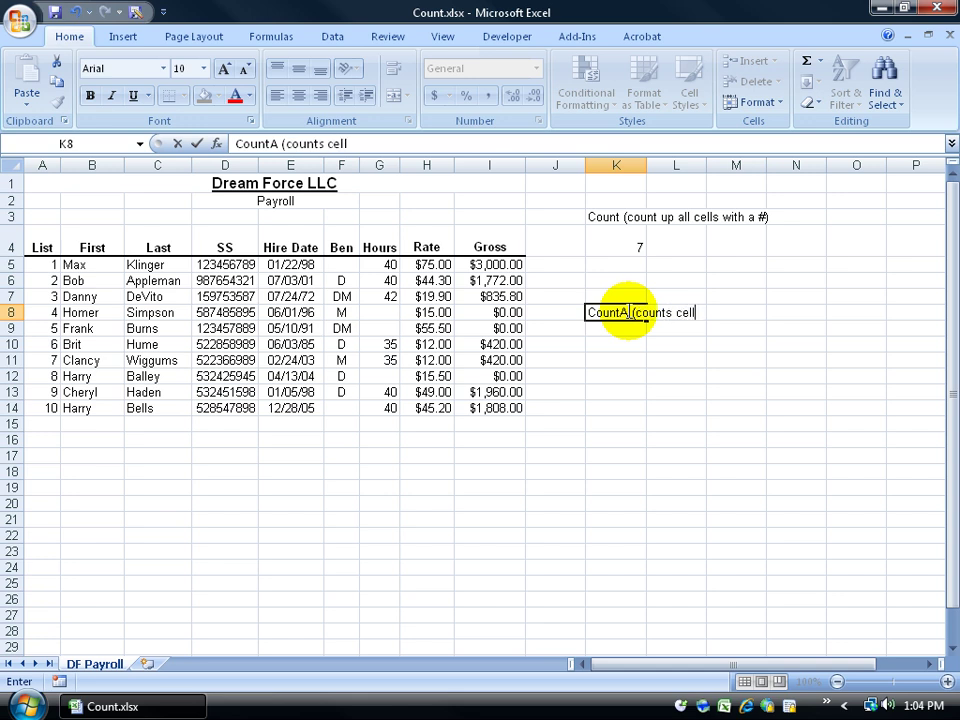
pyautogui.write('s that are NOT emplt')
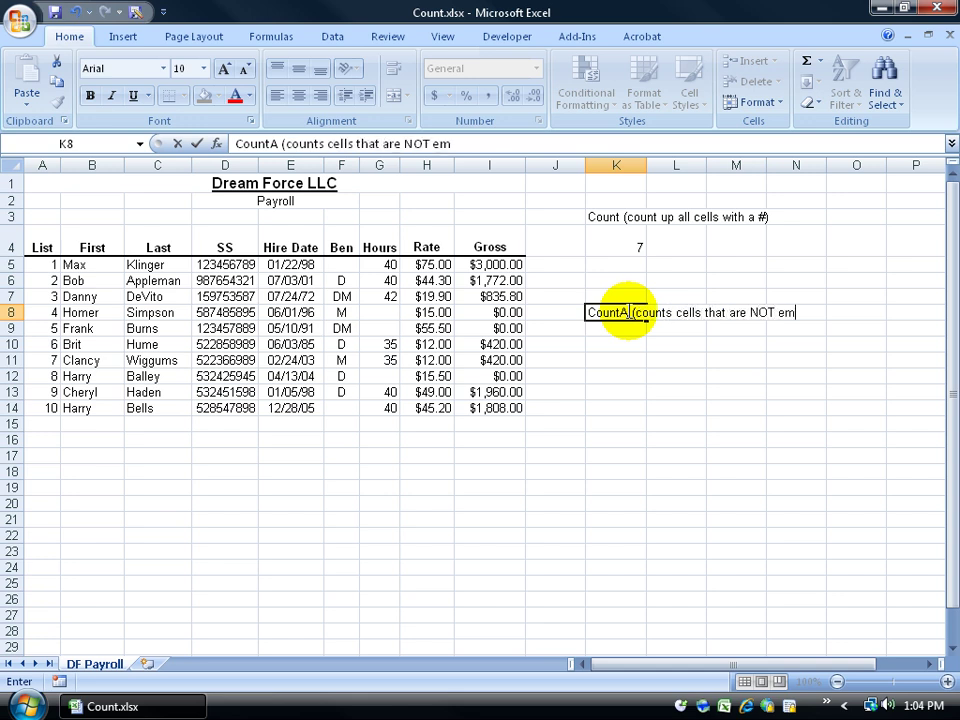
pyautogui.press('BackSpace')
pyautogui.press('BackSpace')
pyautogui.write('ty)')
pyautogui.press('Return')
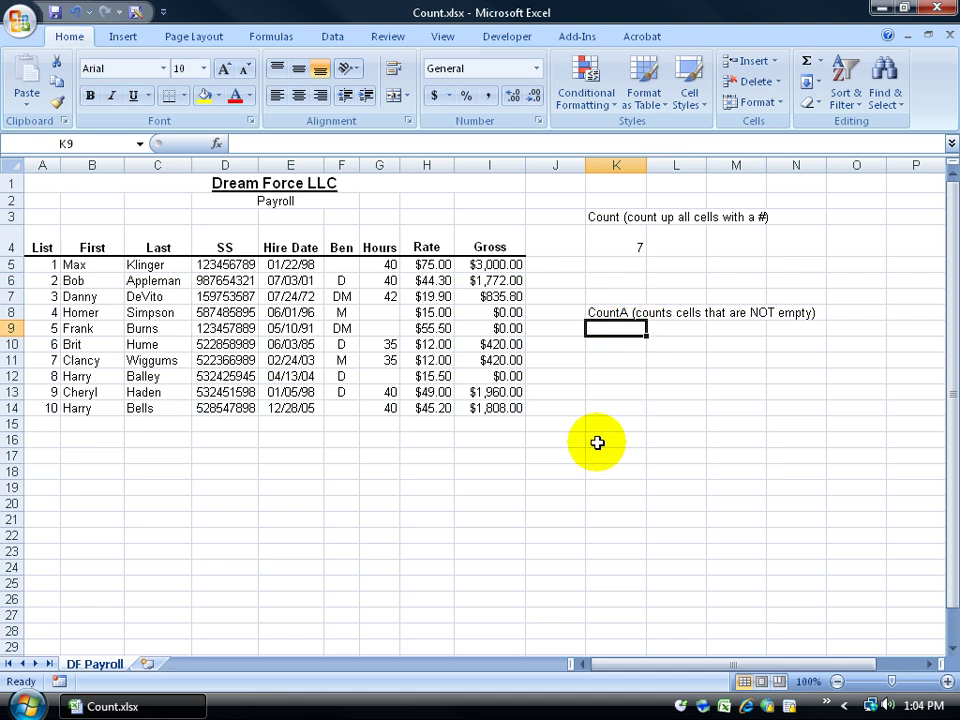
# Insert the COUNTA function from the Statistical category into cell K9, bringing up its arguments
pyautogui.write('=')
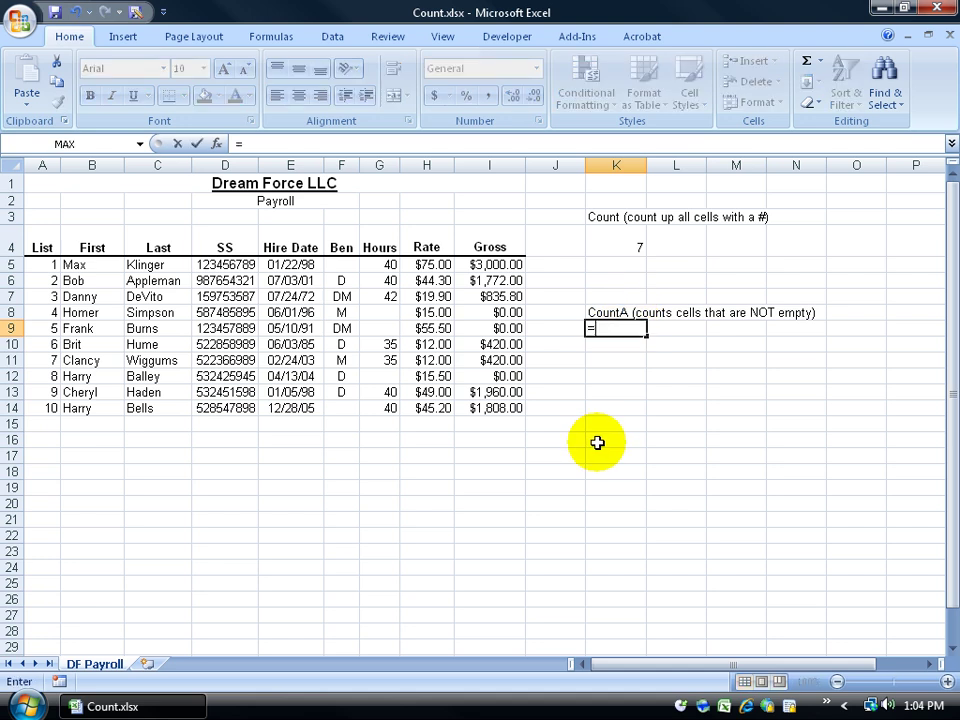
pyautogui.press('Escape')
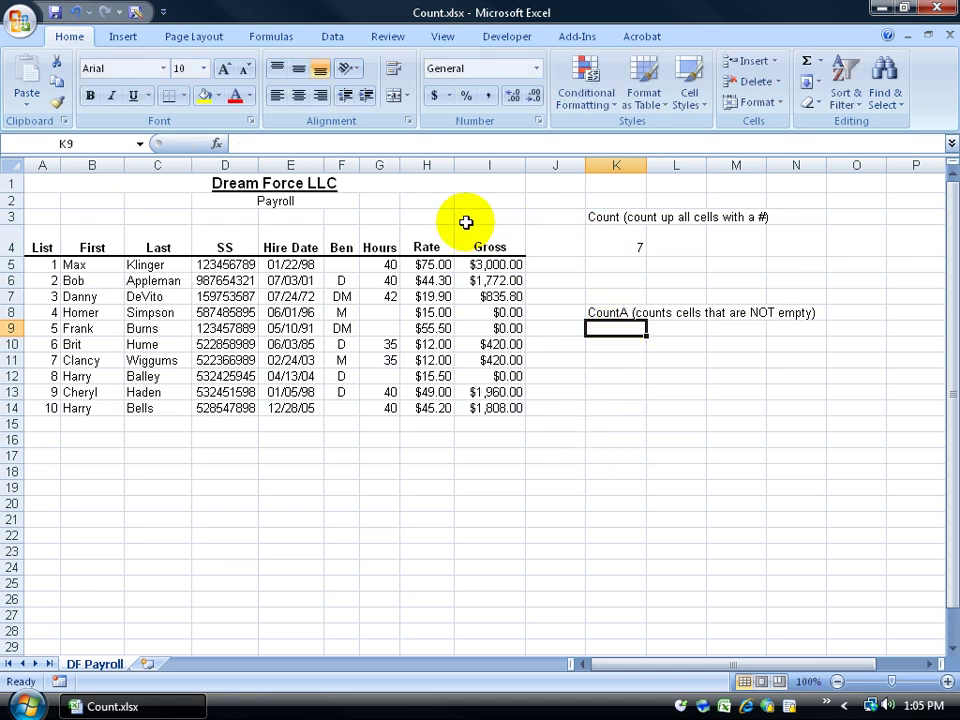
pyautogui.click(219, 144)
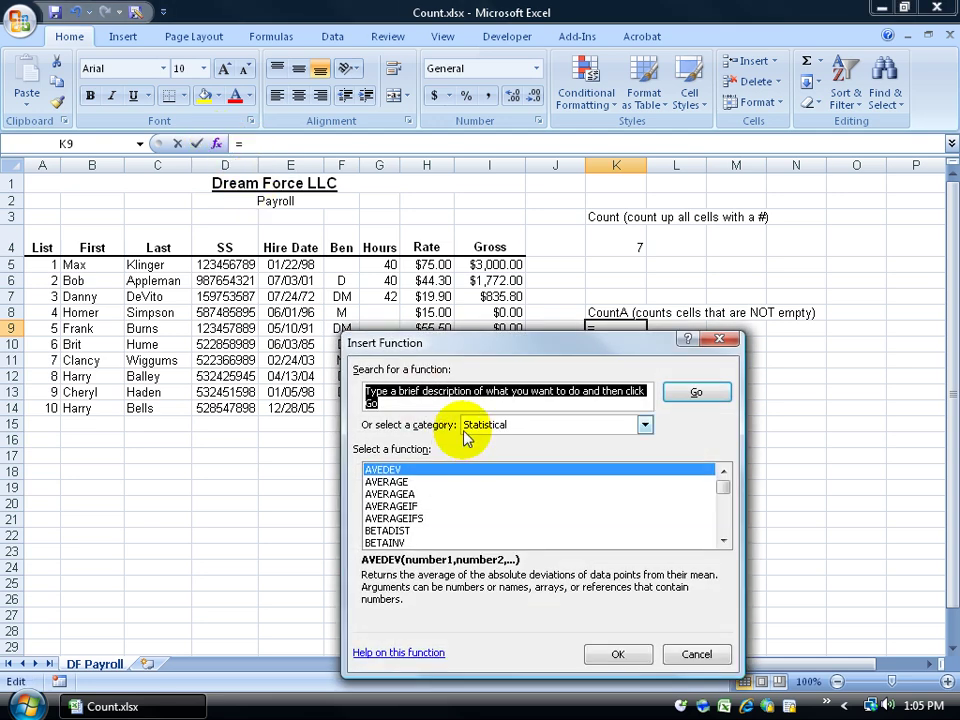
pyautogui.click(643, 424)
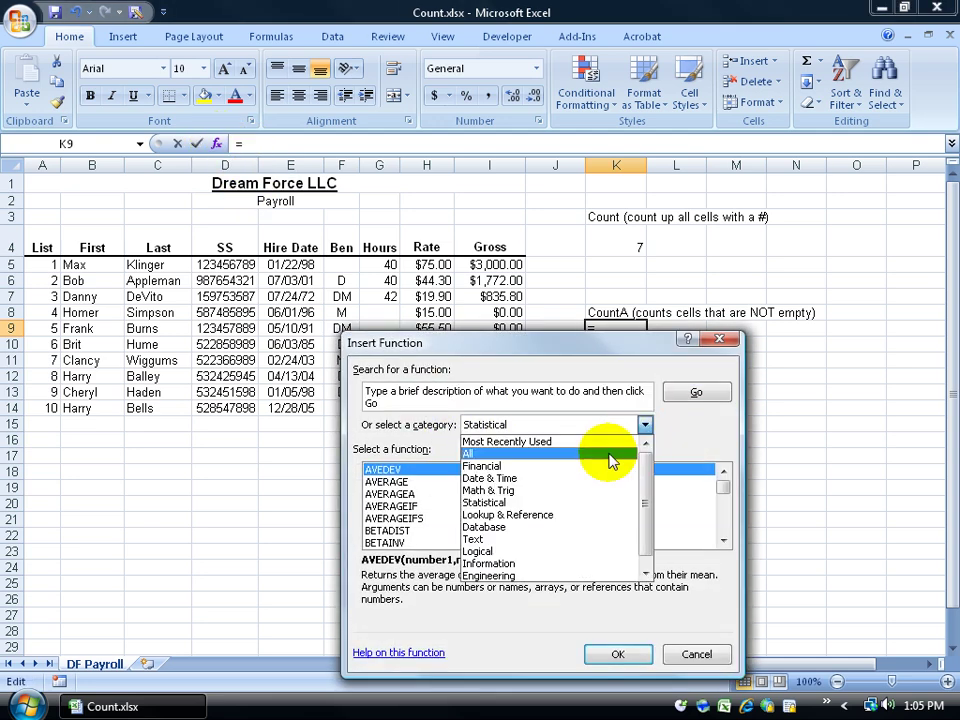
pyautogui.click(609, 453)
pyautogui.click(644, 424)
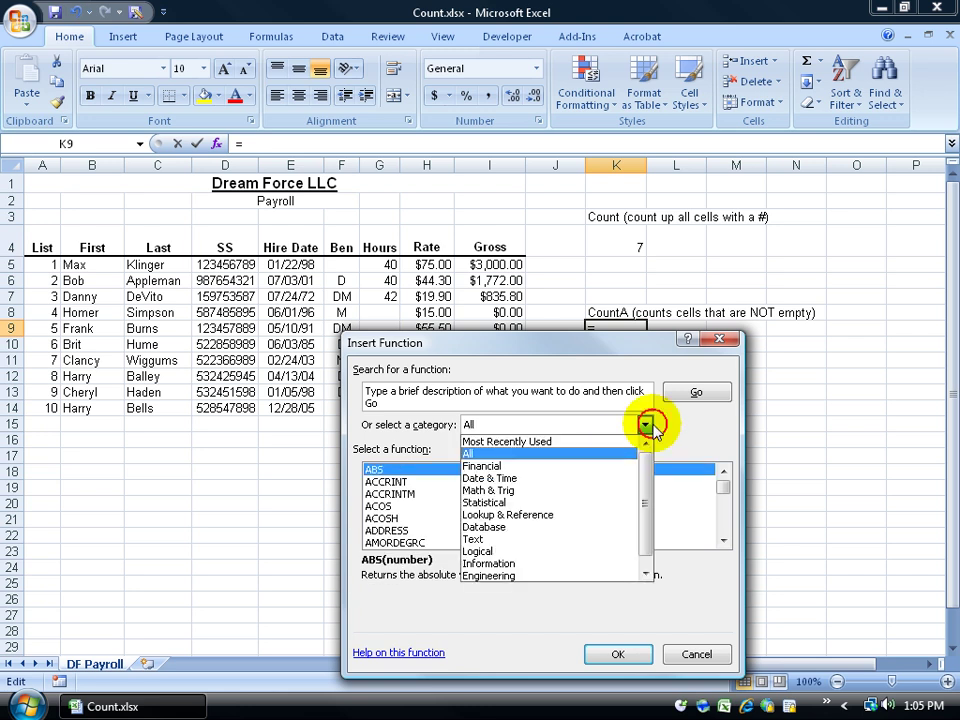
pyautogui.click(578, 515)
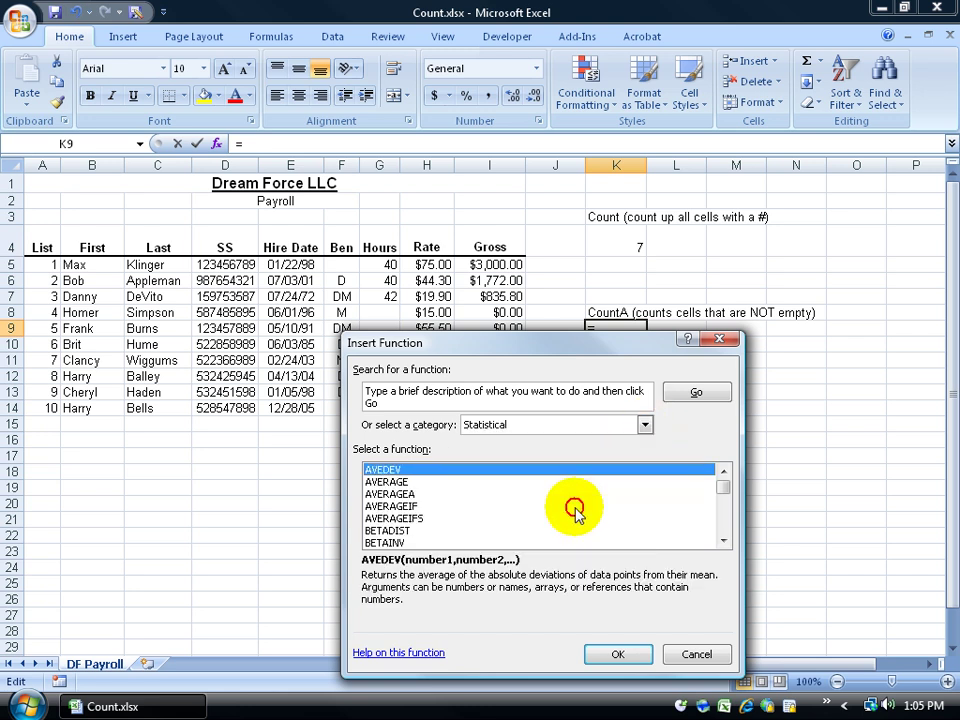
pyautogui.click(722, 497)
pyautogui.moveTo(724, 505); pyautogui.dragTo(722, 493)
pyautogui.click(385, 482)
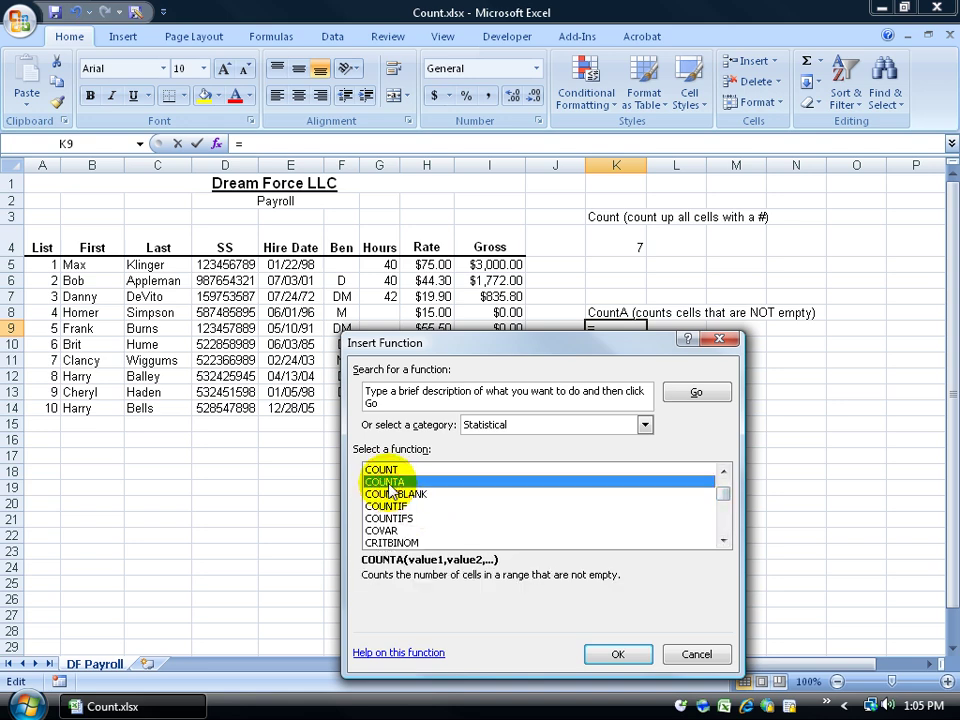
pyautogui.doubleClick(388, 482)
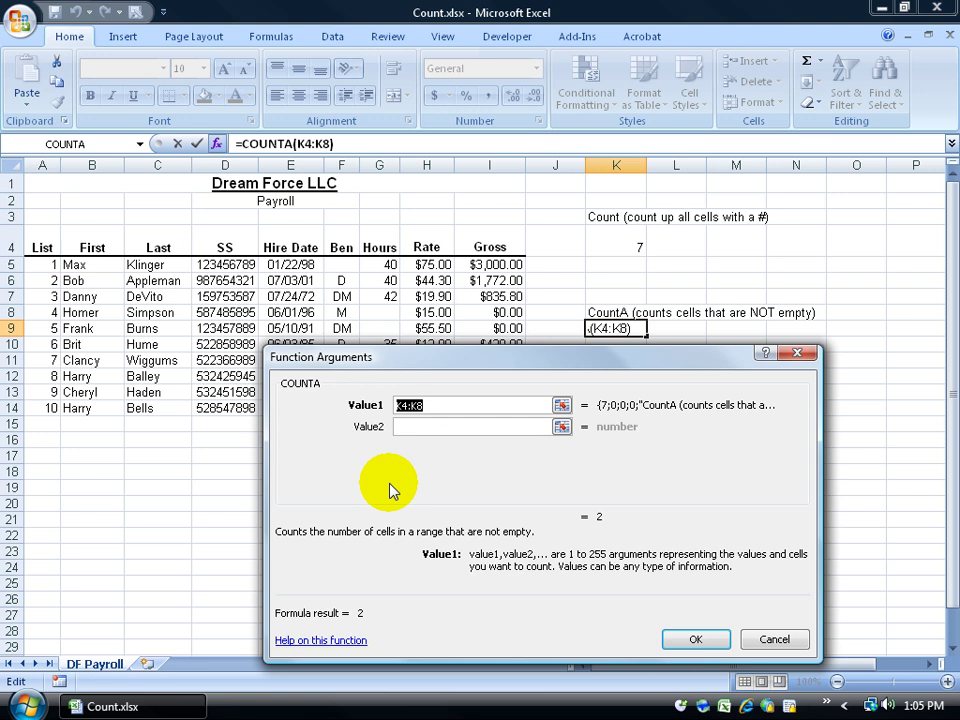
# Set COUNTA's first argument to the Ben column range F5:F14 and complete the formula
pyautogui.click(561, 406)
pyautogui.moveTo(472, 367); pyautogui.dragTo(410, 475)
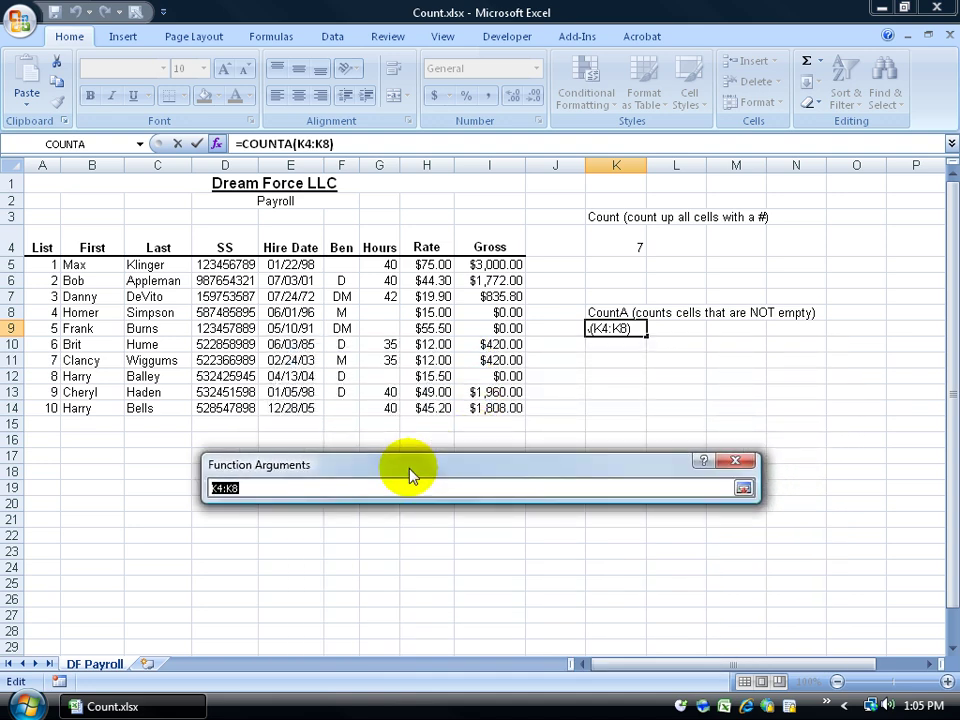
pyautogui.moveTo(343, 264); pyautogui.dragTo(352, 404)
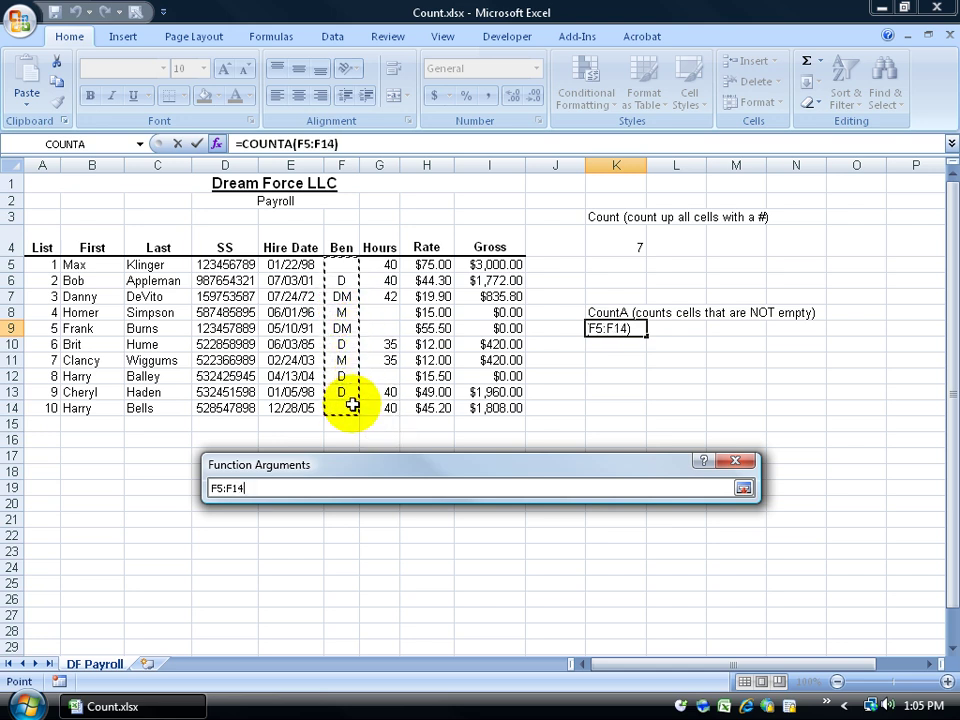
pyautogui.click(743, 488)
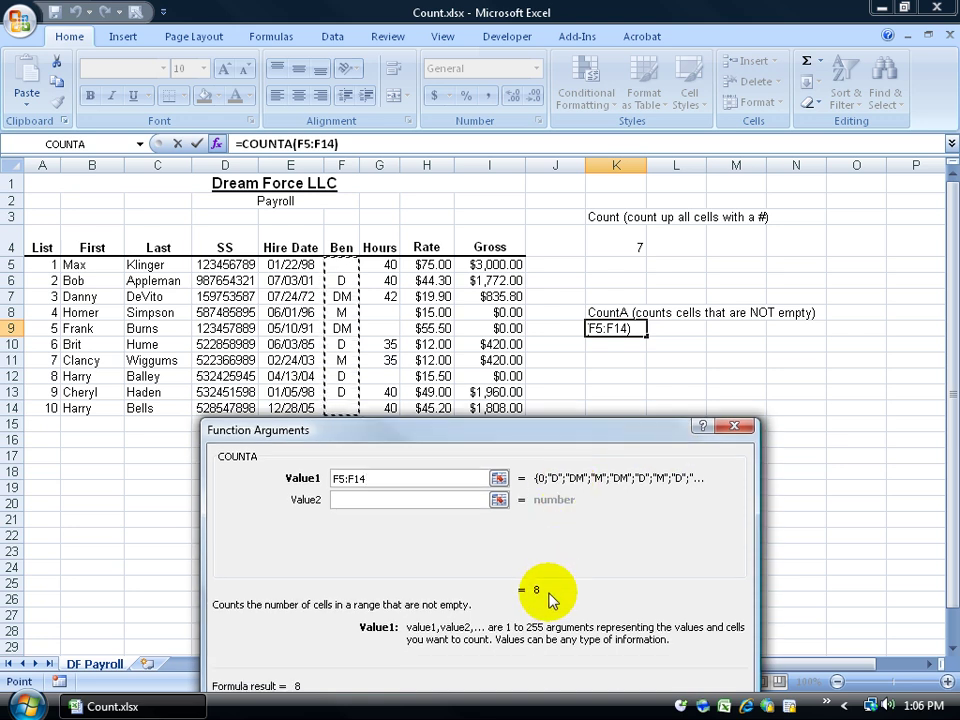
pyautogui.moveTo(549, 432); pyautogui.dragTo(590, 355)
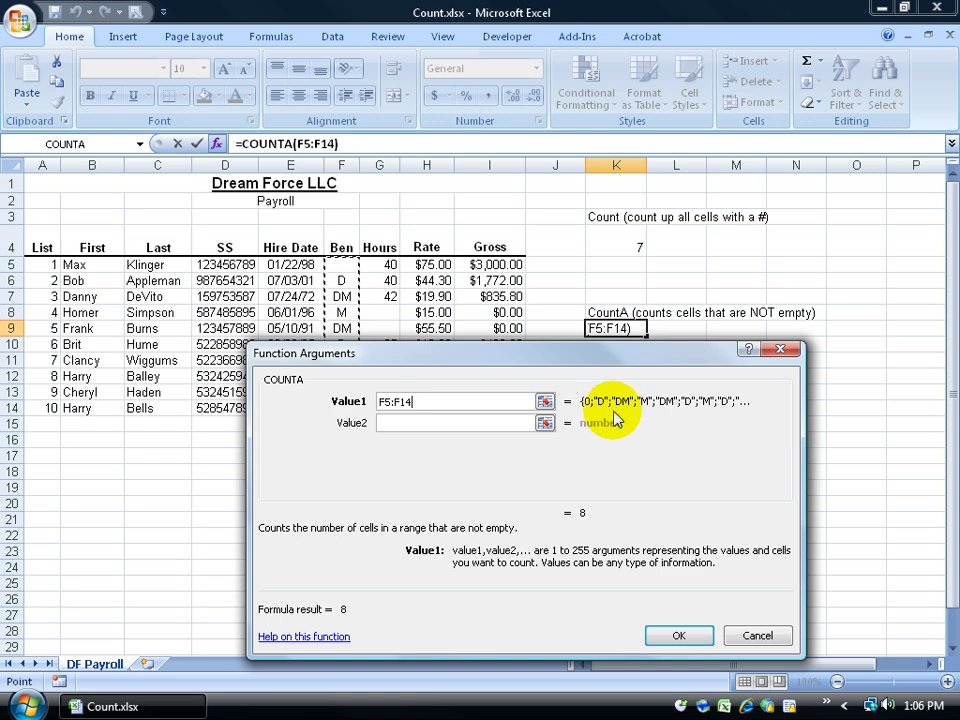
pyautogui.click(666, 640)
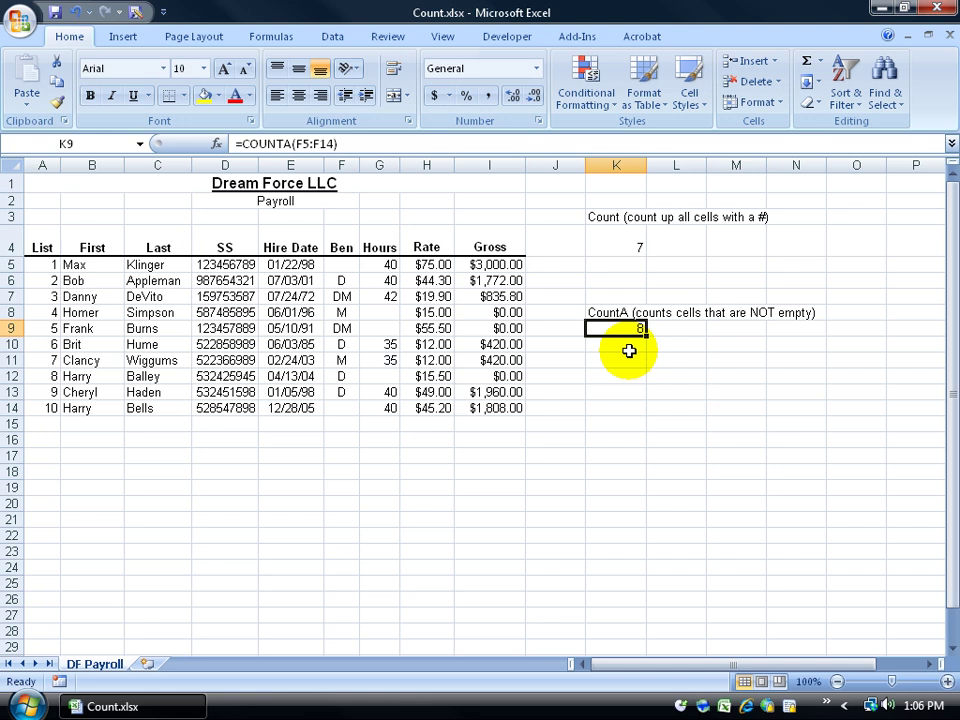
pyautogui.click(51, 425)
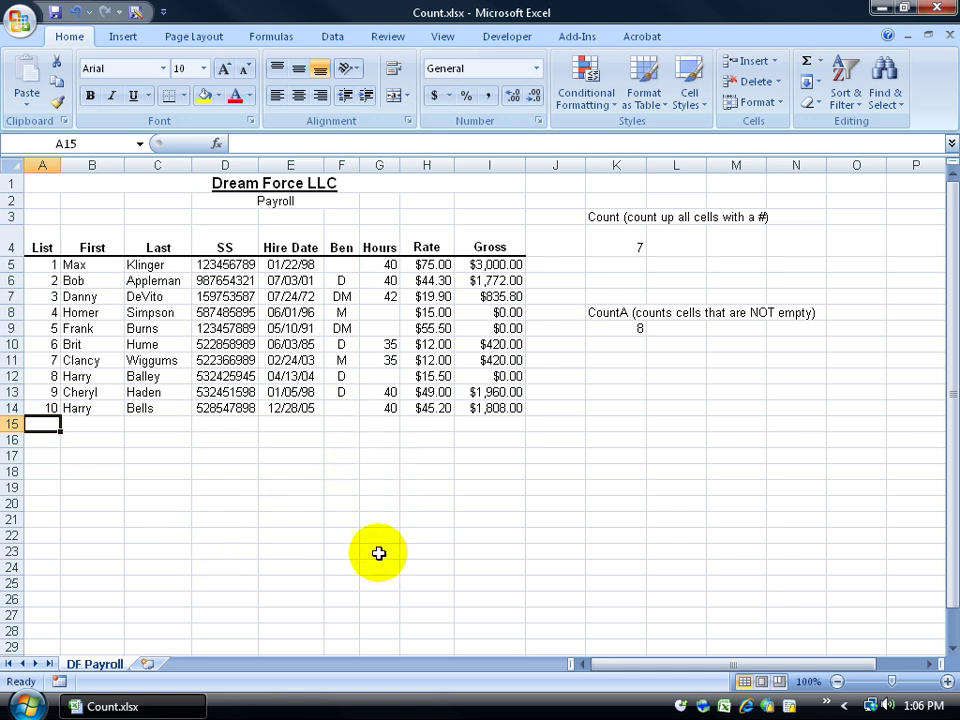
pyautogui.click(632, 331)
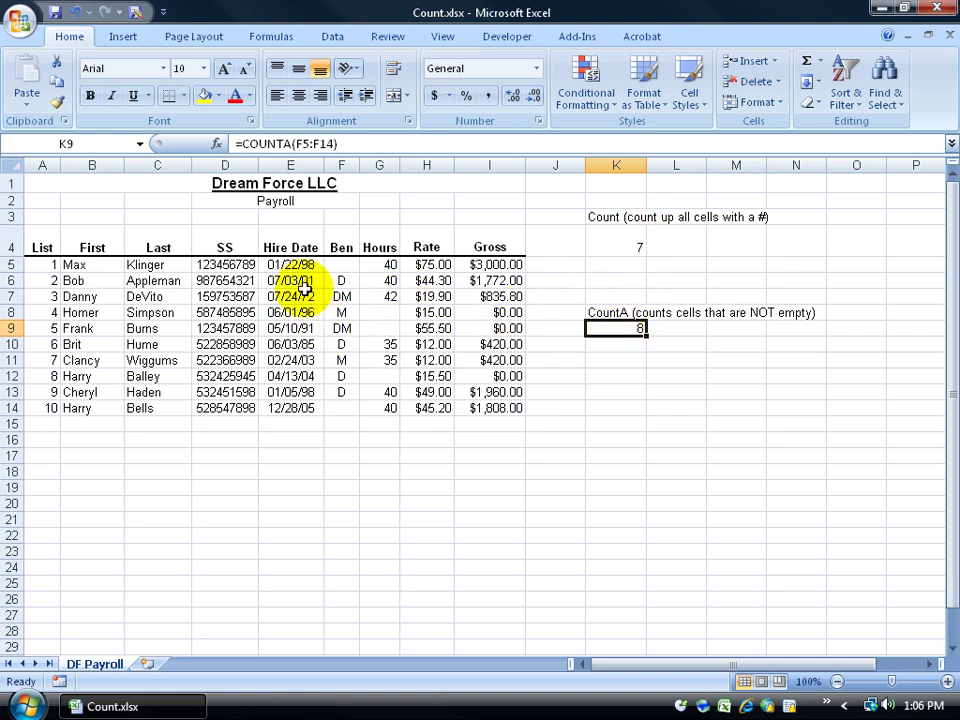
pyautogui.moveTo(379, 263); pyautogui.dragTo(381, 409)
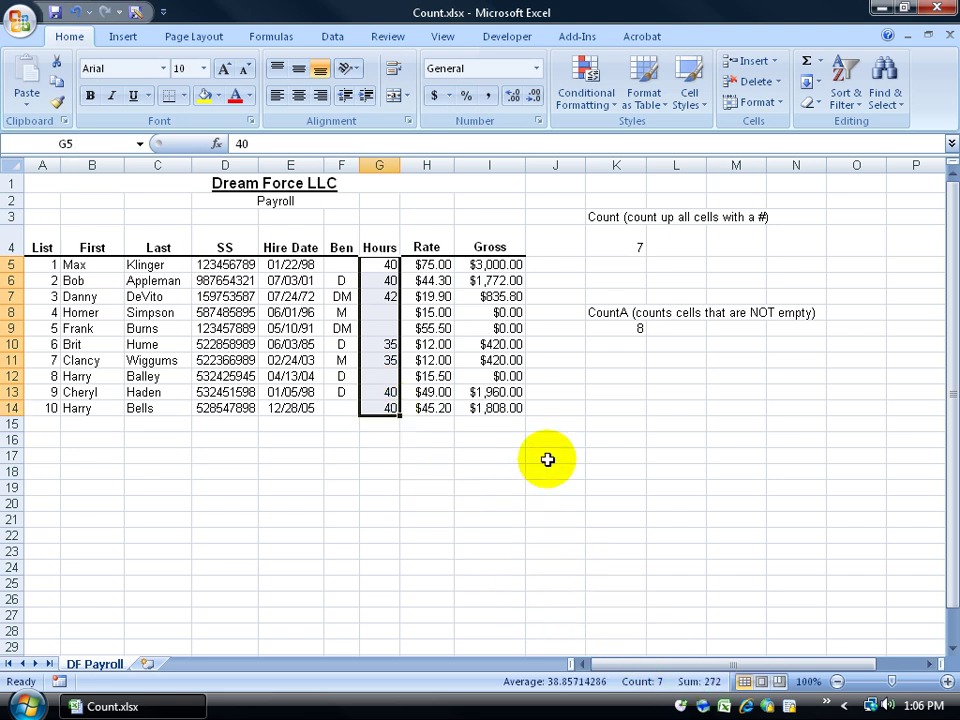
pyautogui.click(613, 427)
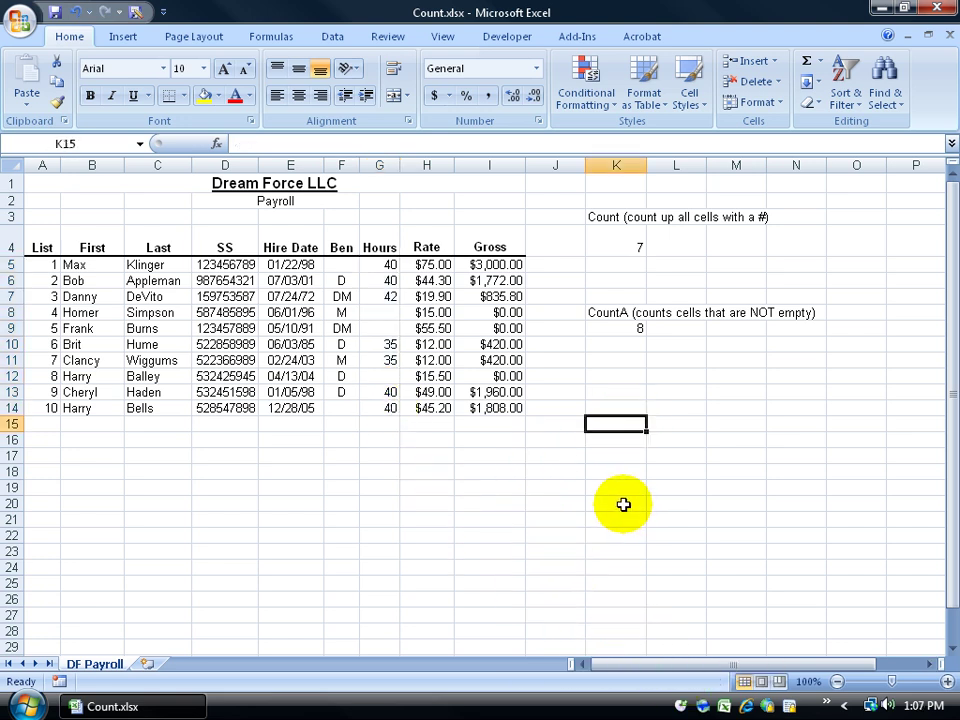
# Extend the COUNTA formula's range in K9 down the Ben column to F5:F23
pyautogui.click(620, 329)
pyautogui.doubleClick(618, 329)
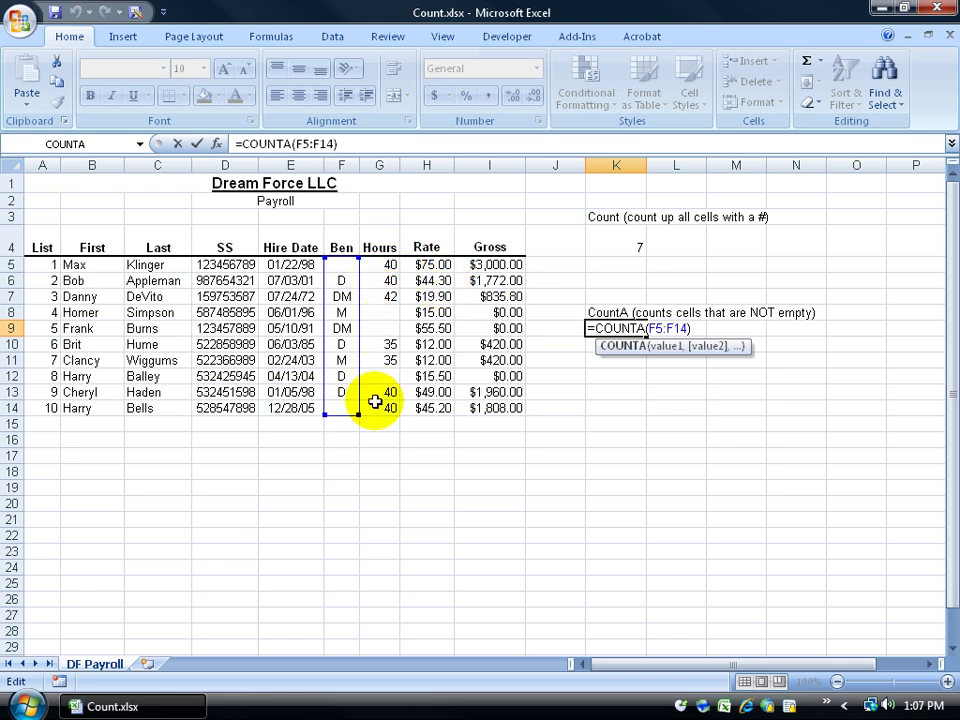
pyautogui.moveTo(359, 415); pyautogui.dragTo(357, 557)
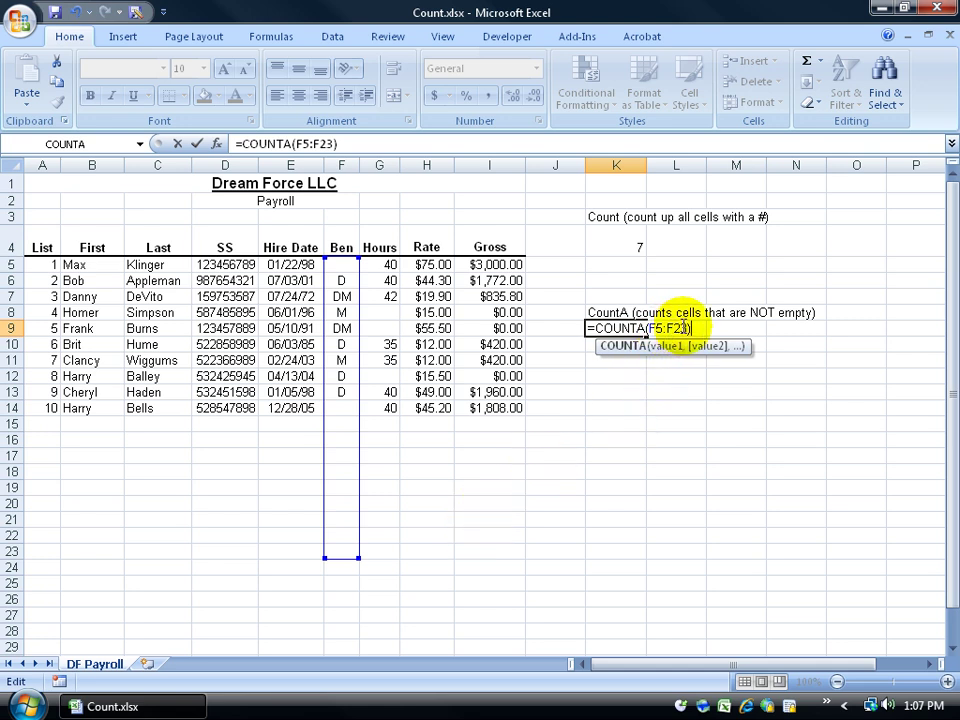
pyautogui.press('Return')
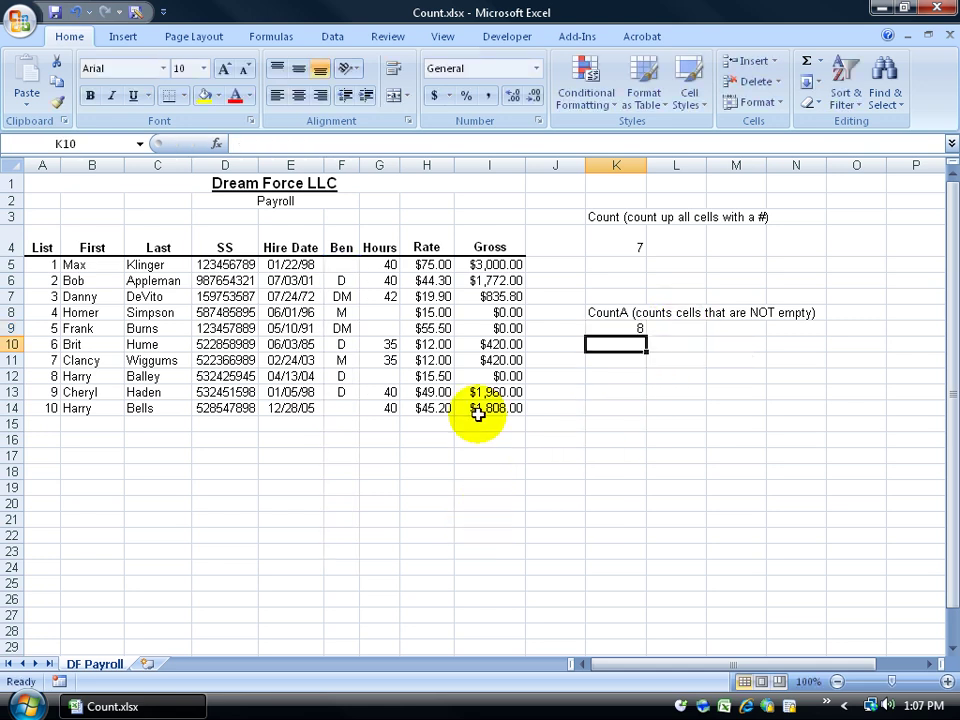